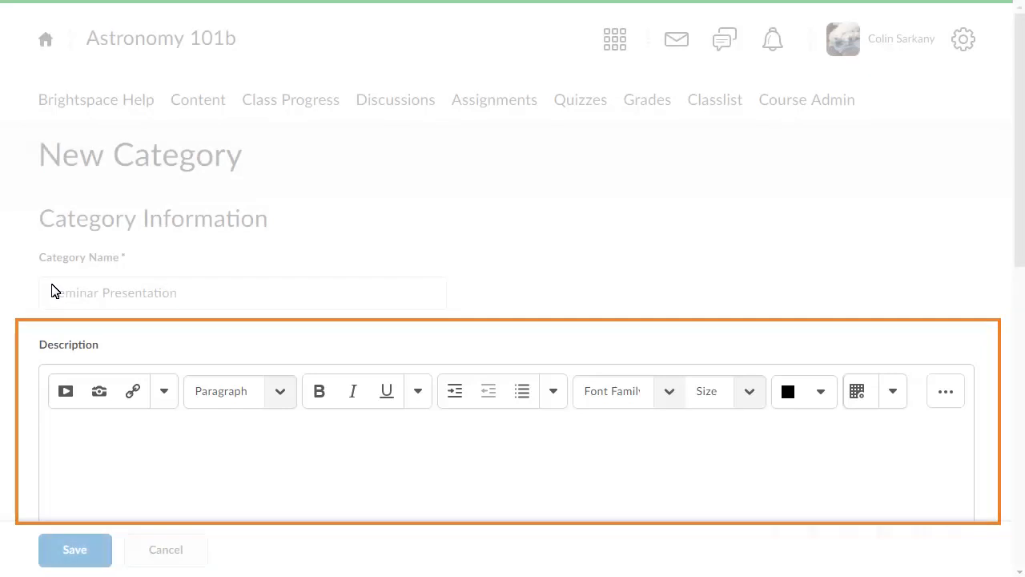
- Enter the description "Group presentation for the seminar of your choice." and set the enrollment type to "# of Groups, Capacity of # - Self Enrollment"
left_click(57, 436)
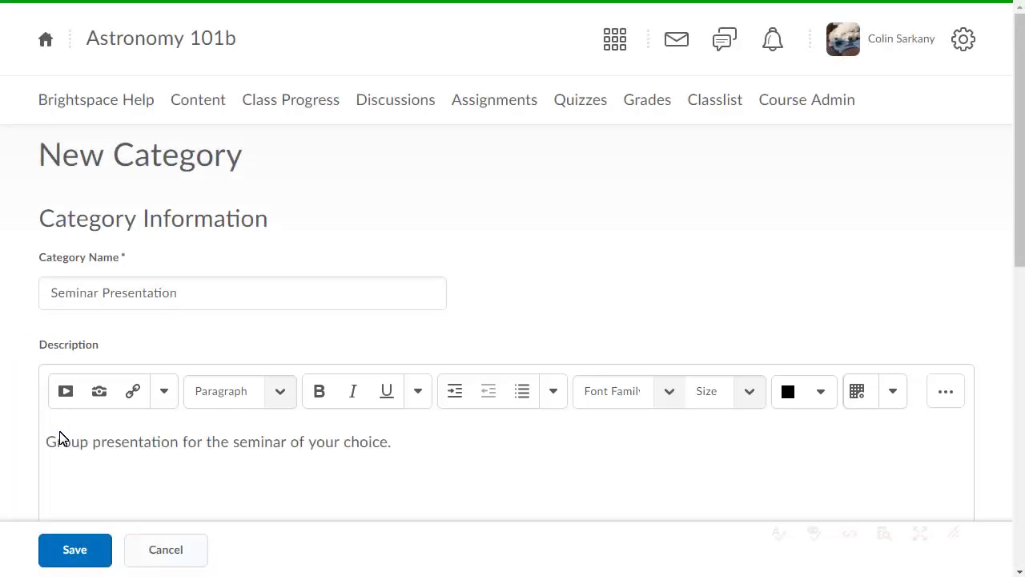
left_click(1019, 530)
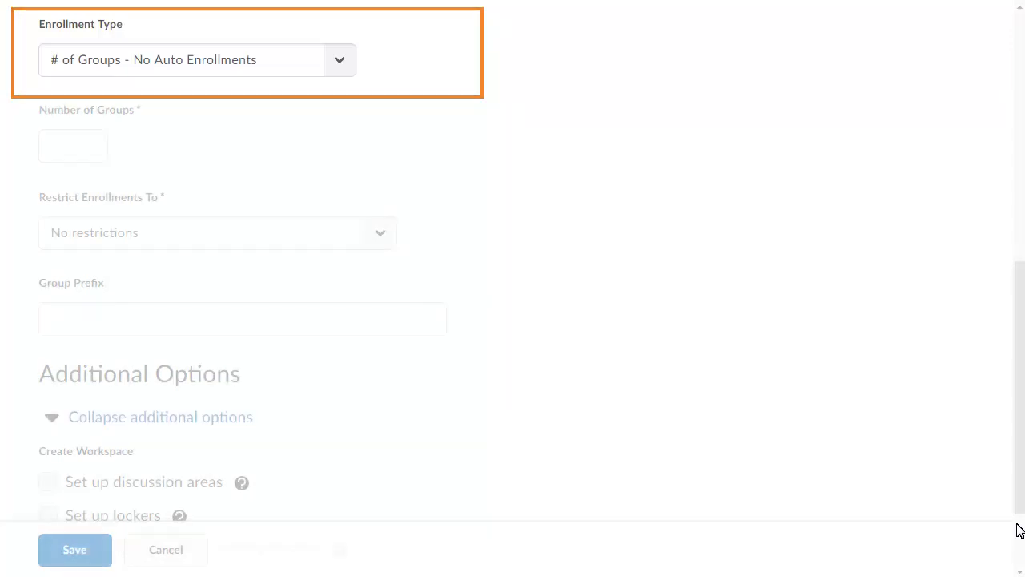
left_click(339, 69)
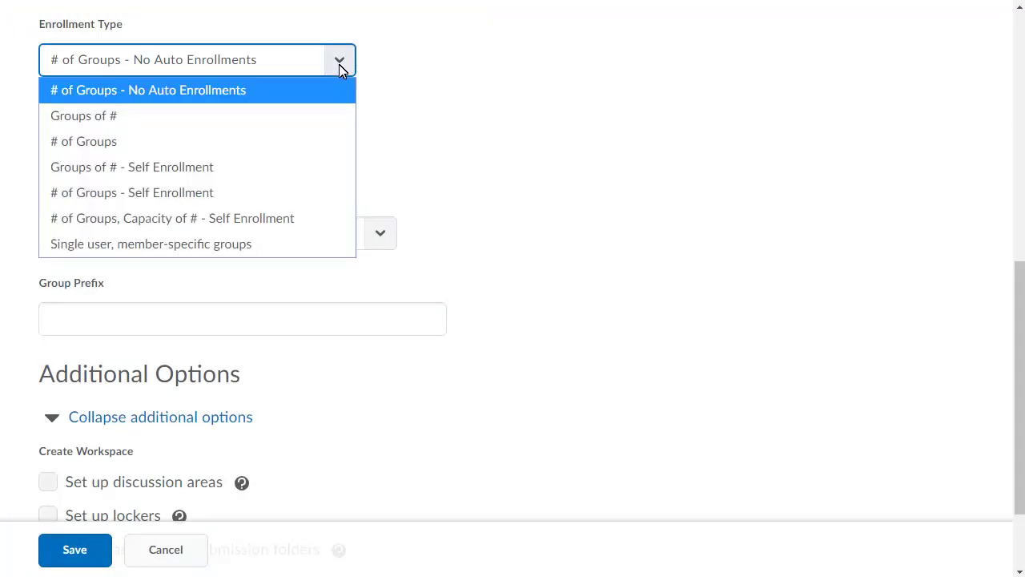
left_click(58, 220)
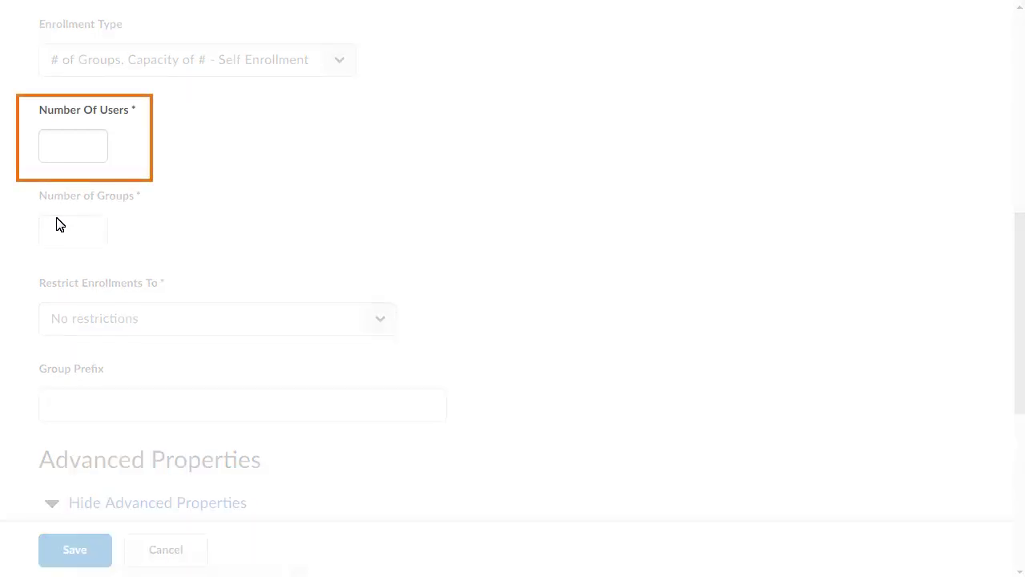
- Set the category to 2 users per group and 10 groups, with the group prefix "Seminar"
left_click(48, 154)
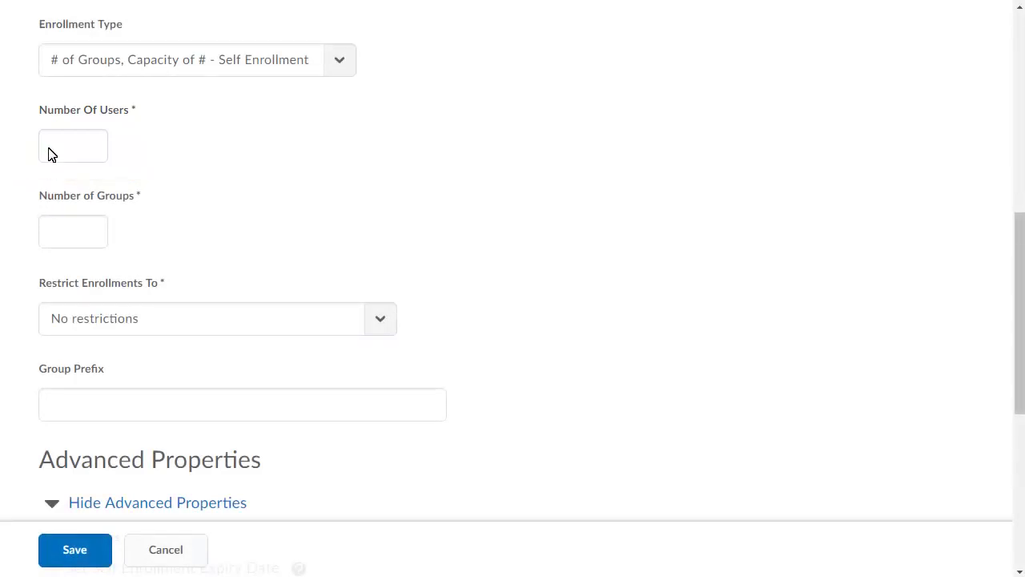
type("2")
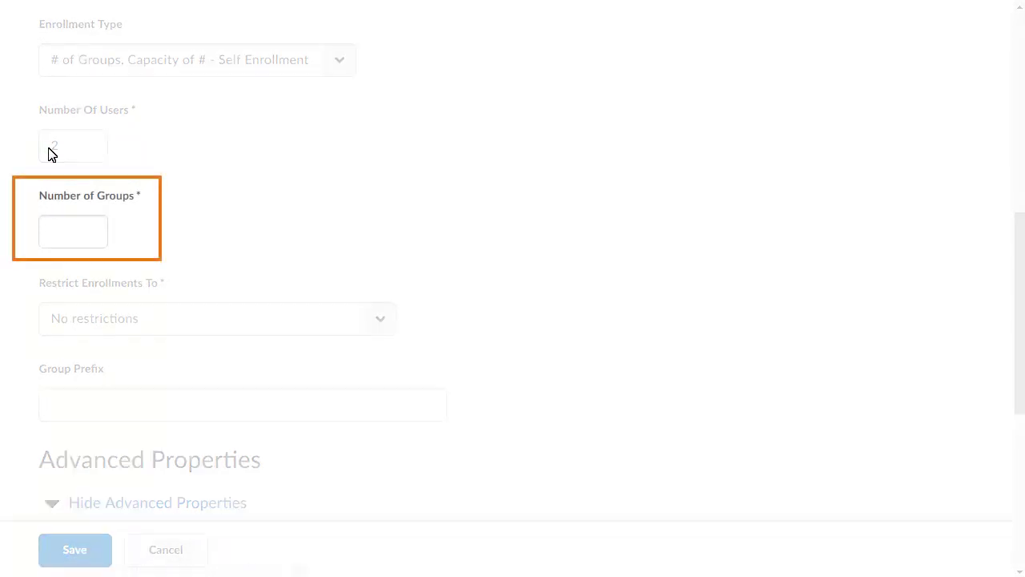
left_click(45, 235)
type("10")
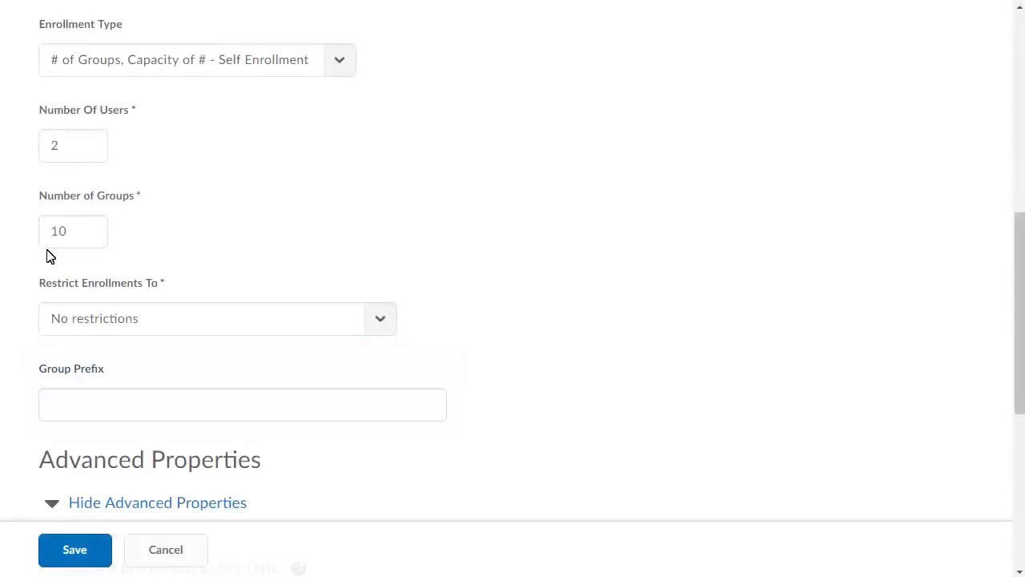
left_click(50, 405)
type("Seminar")
- Set the self enrollment expiry date to 8/31/2018 and enable allocating unenrolled users after that date
left_click(1017, 552)
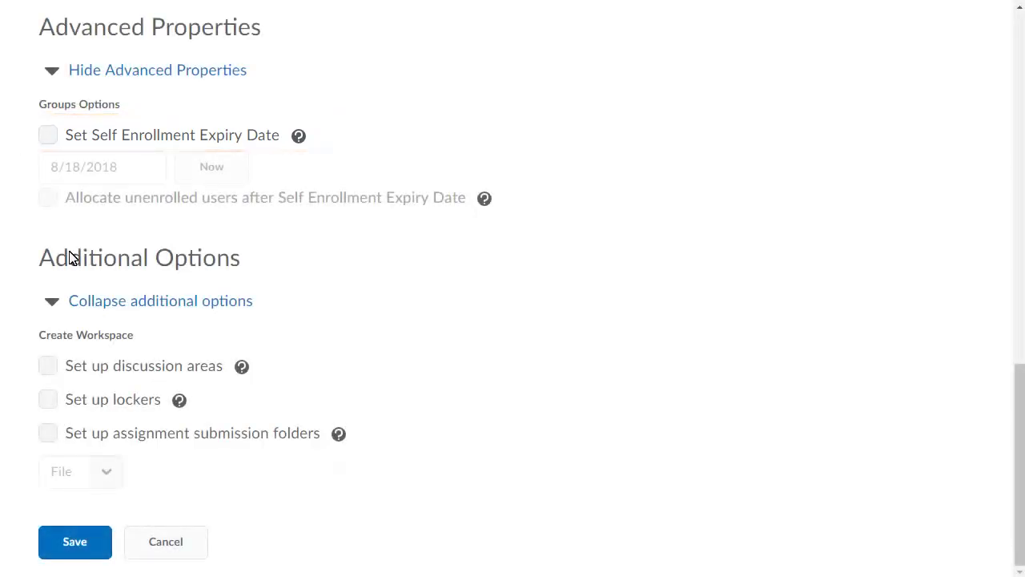
left_click(47, 136)
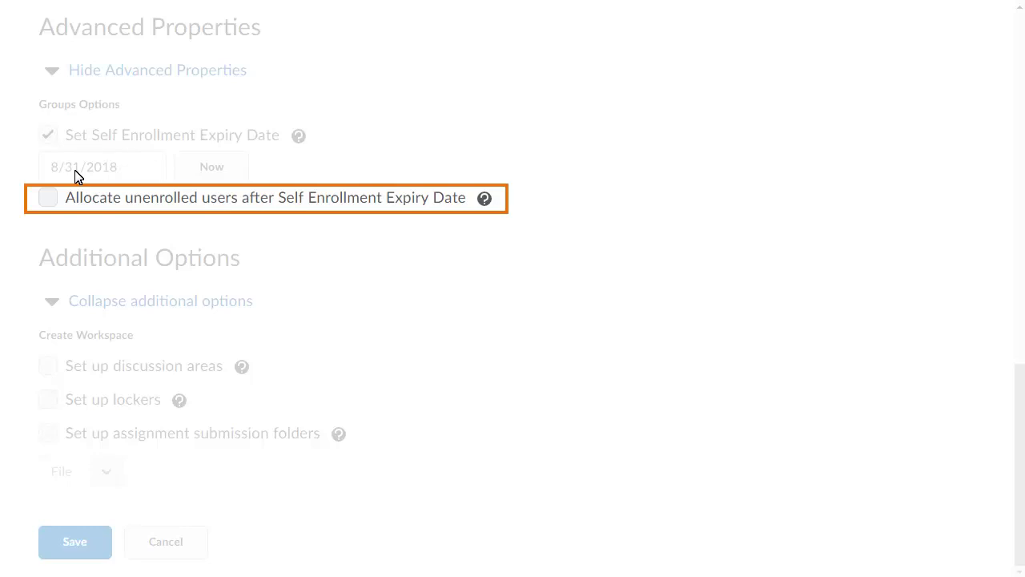
left_click(47, 205)
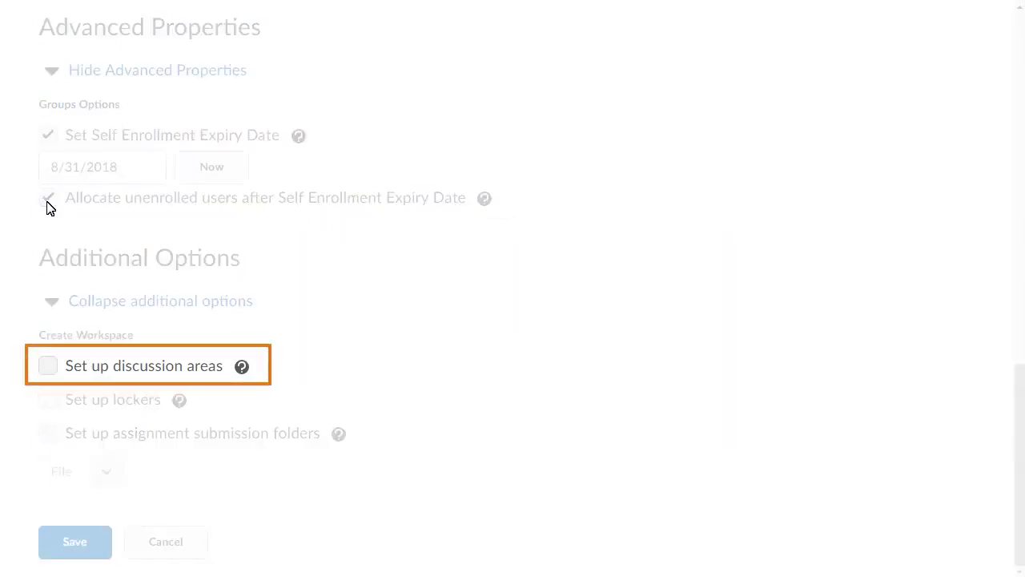
- Enable discussion areas in the Group Research Presentation forum with a new topic, and enable assignment submission folders for the groups
left_click(49, 369)
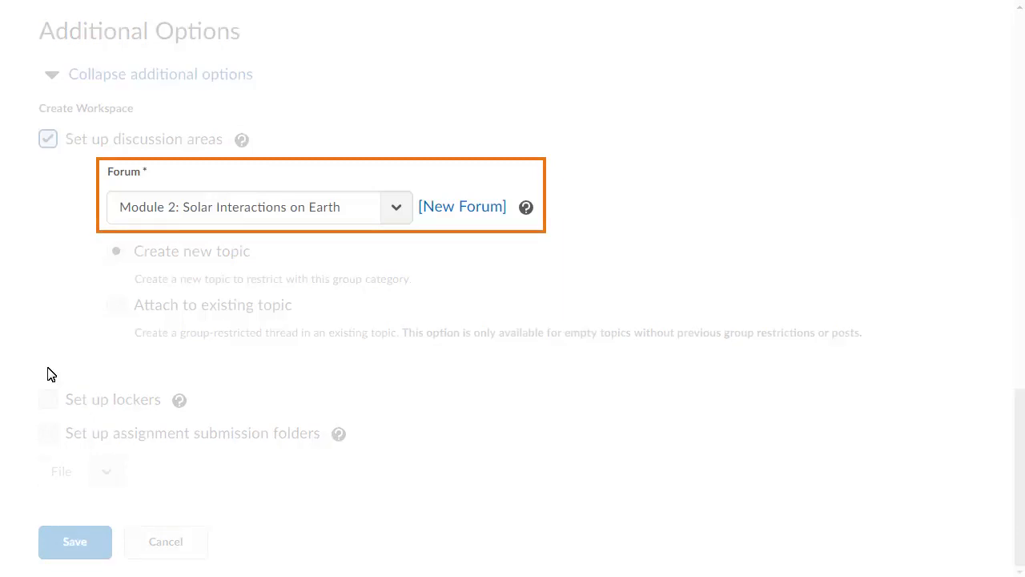
left_click(398, 213)
left_click(142, 348)
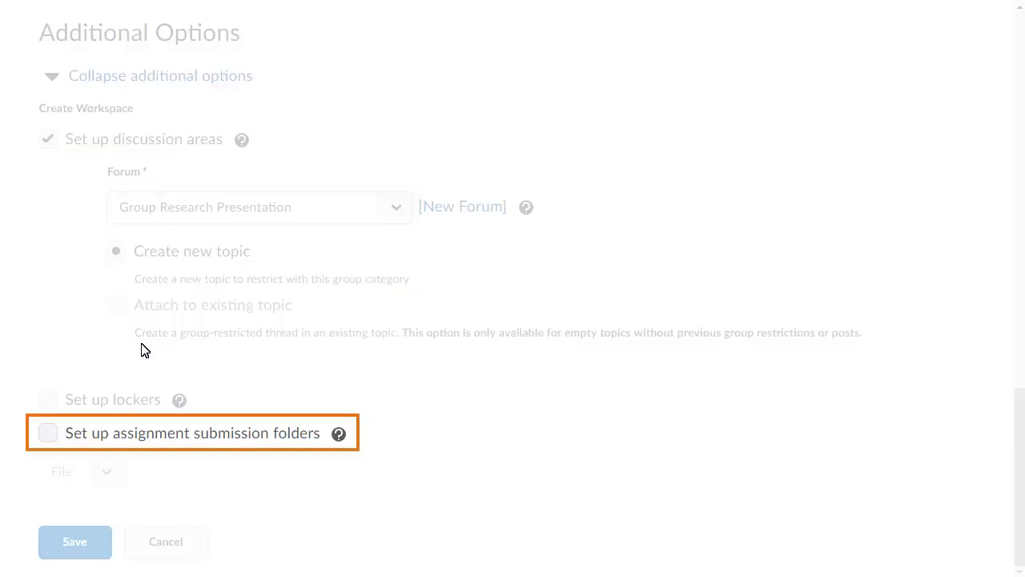
left_click(50, 441)
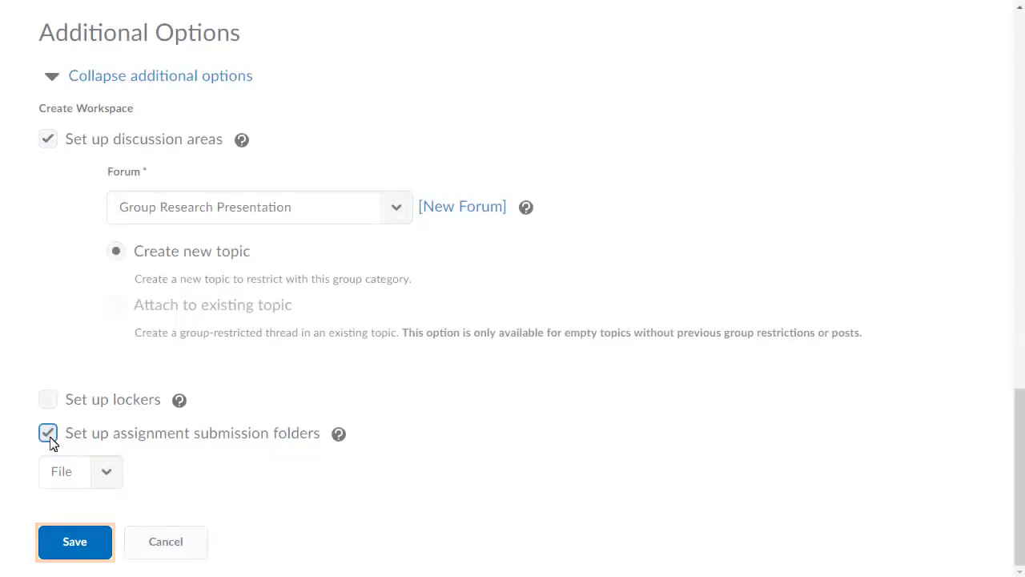
- Save the new category and create one restricted discussion topic with threads separated by group
left_click(68, 542)
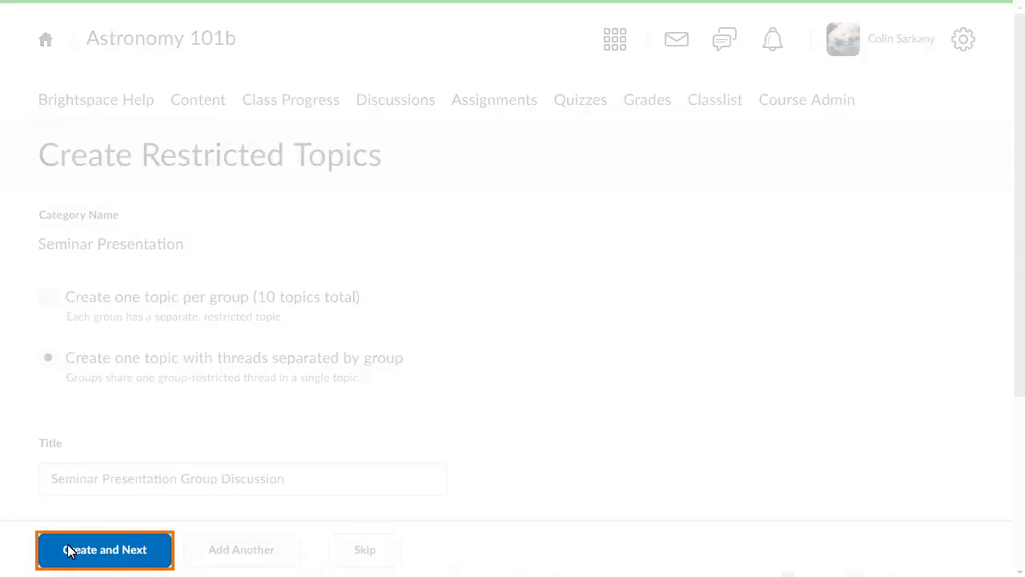
left_click(70, 554)
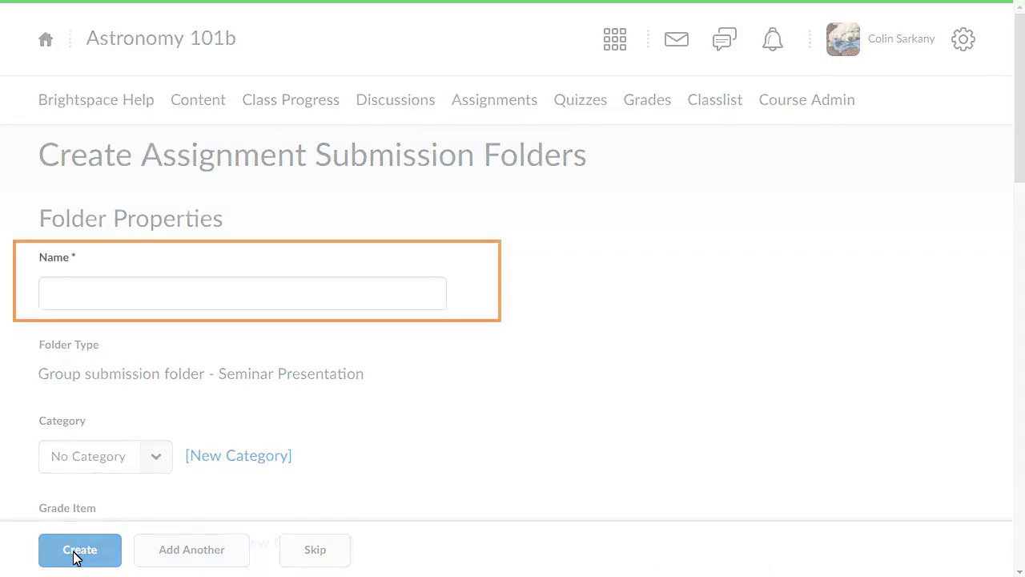
- Name the submission folder "Seminar Presentation" and link it to the Group Seminar grade item with a score out of 100
left_click(50, 288)
type("Seminar Presentation")
scroll(1019, 402, "down", 5)
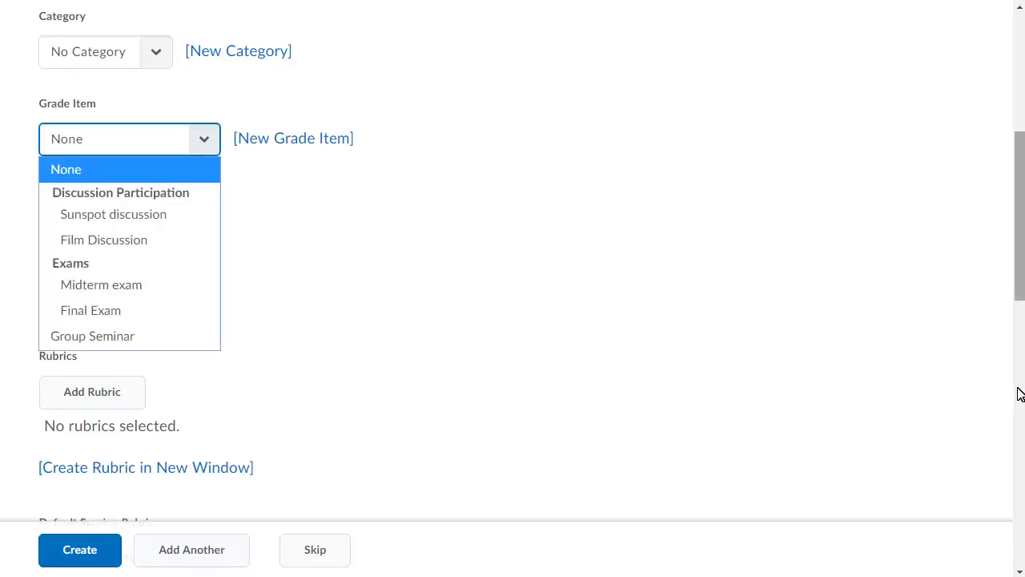
left_click(61, 341)
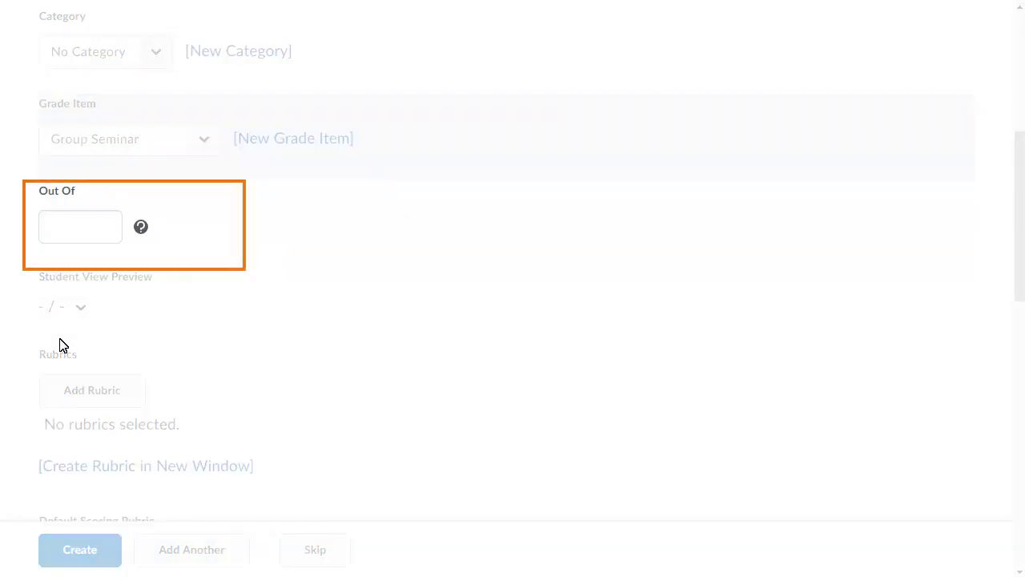
left_click(54, 230)
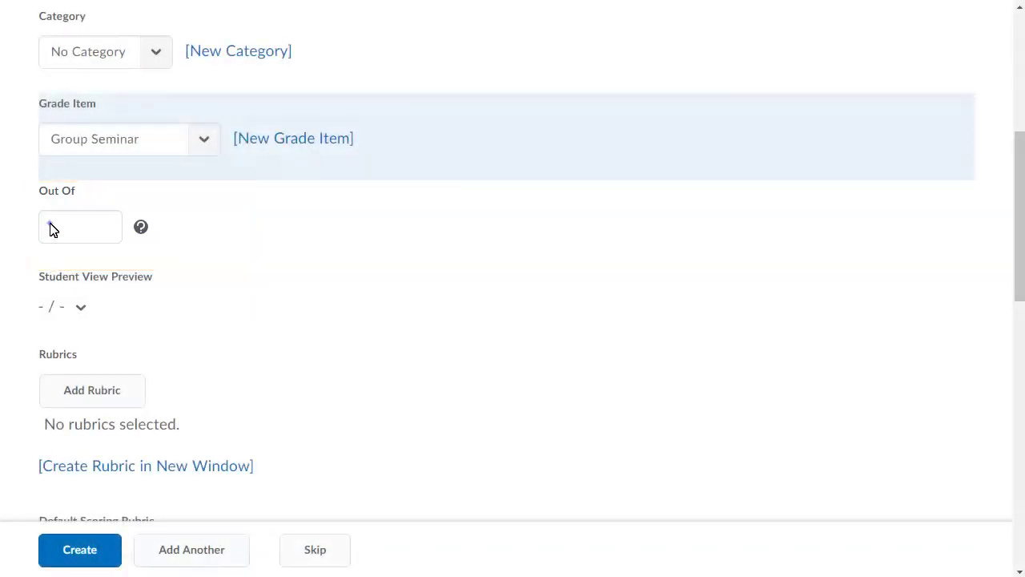
type("100")
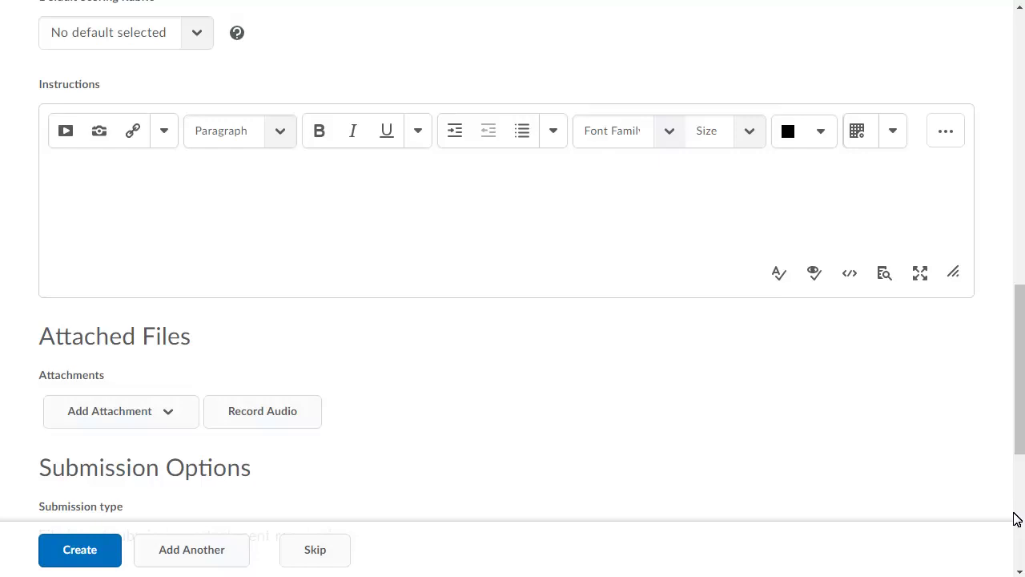
- Add the instructions "Submit any supporting documentation for your group assignment." and create the submission folder
left_click(60, 155)
type("Submit any supporting documentation for your group assignment.")
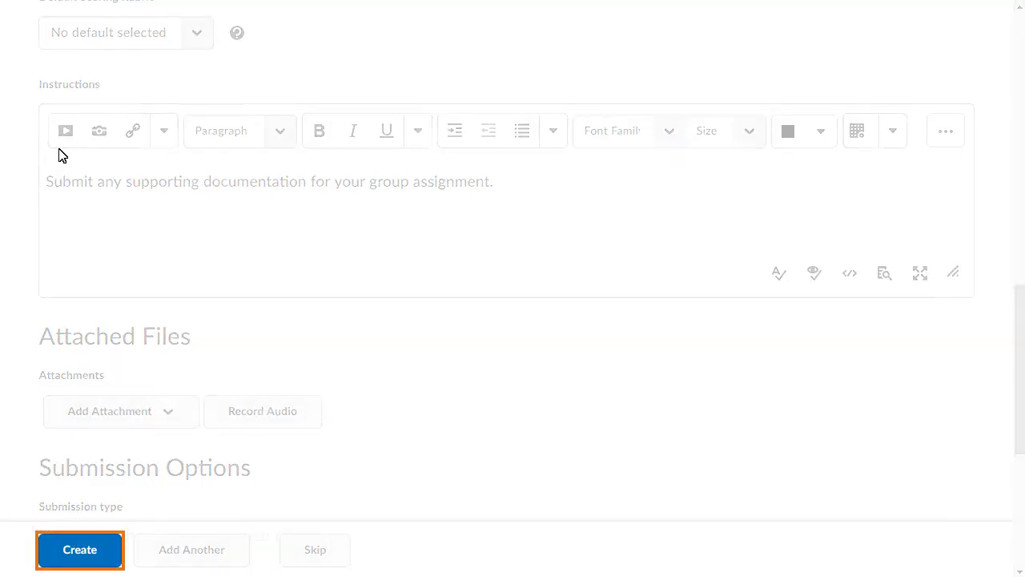
left_click(80, 549)
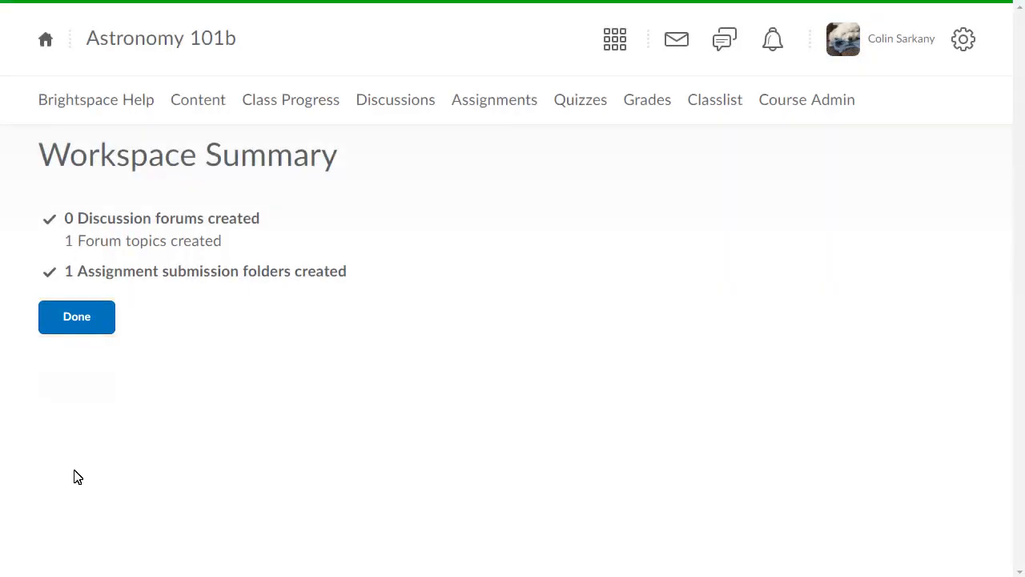
- Finish the workspace summary and save the Seminar Presentation category from its edit page
left_click(76, 318)
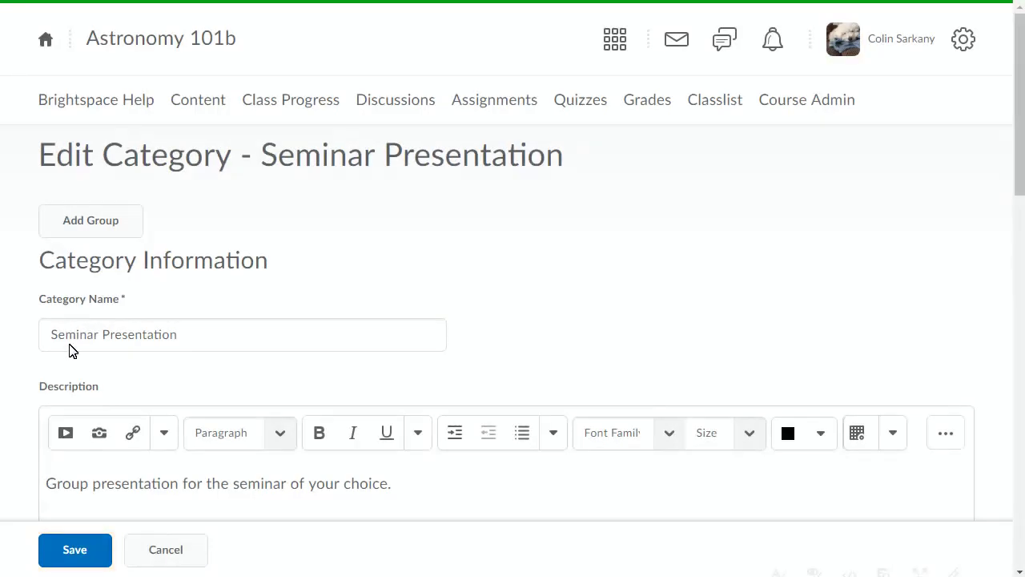
left_click(71, 551)
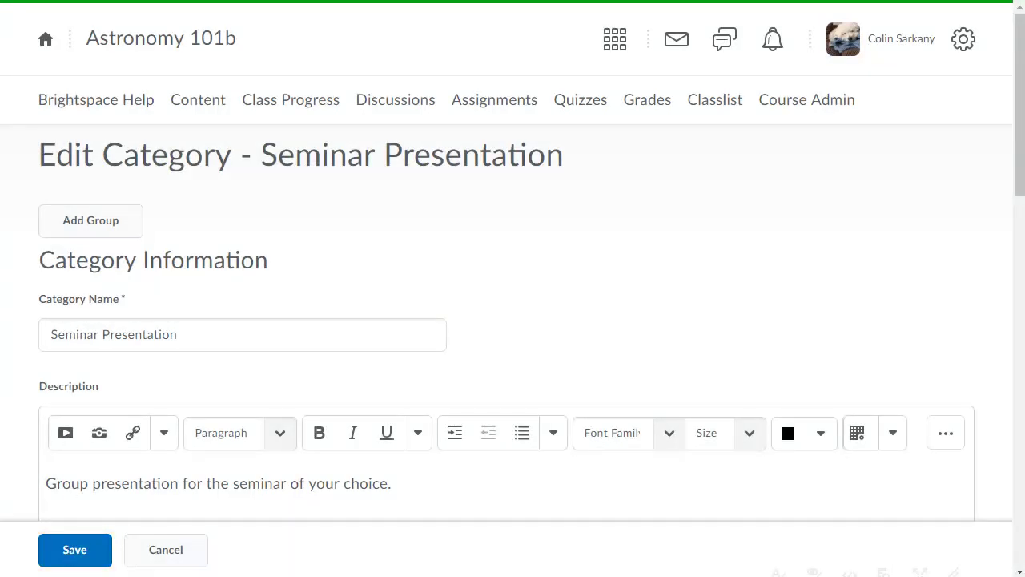